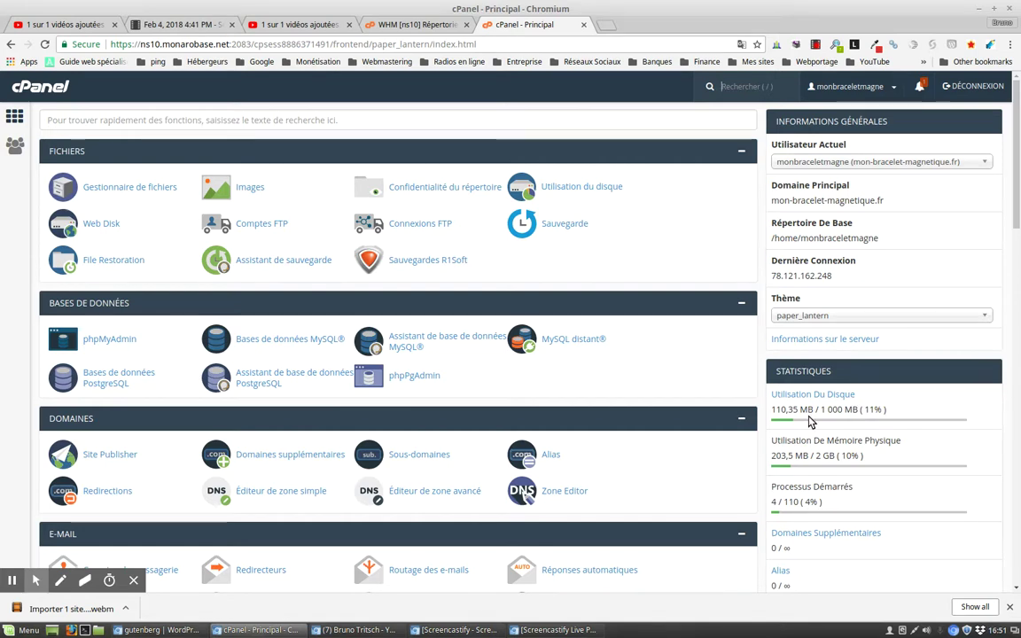
# Open the user settings of the Softaculous Apps Installer and start adding a new backup location
pyautogui.scroll(-4, 603, 313)
pyautogui.scroll(-12, 587, 307)
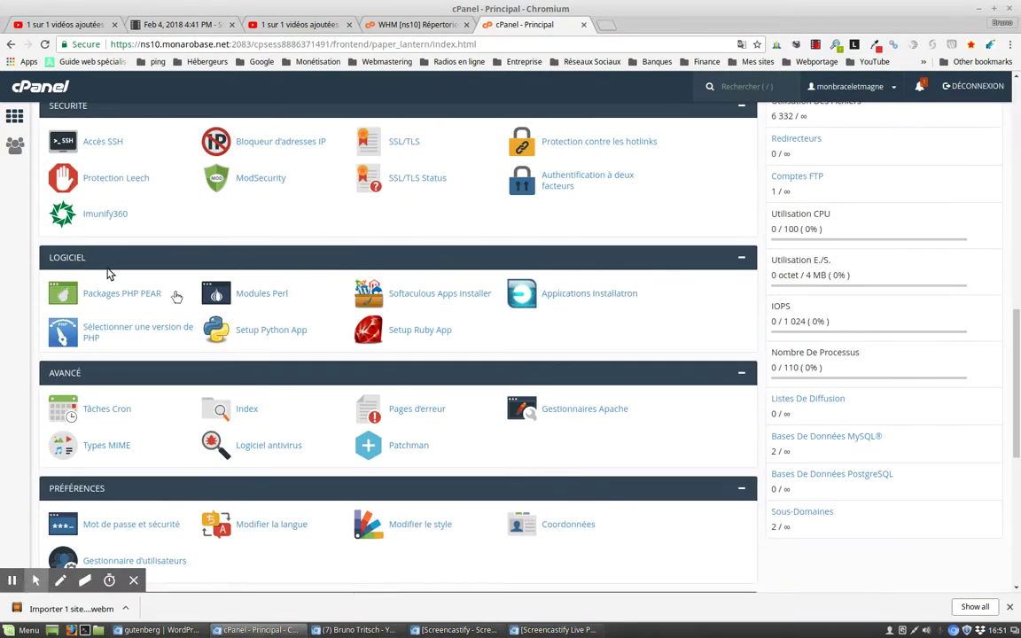
pyautogui.click(433, 301)
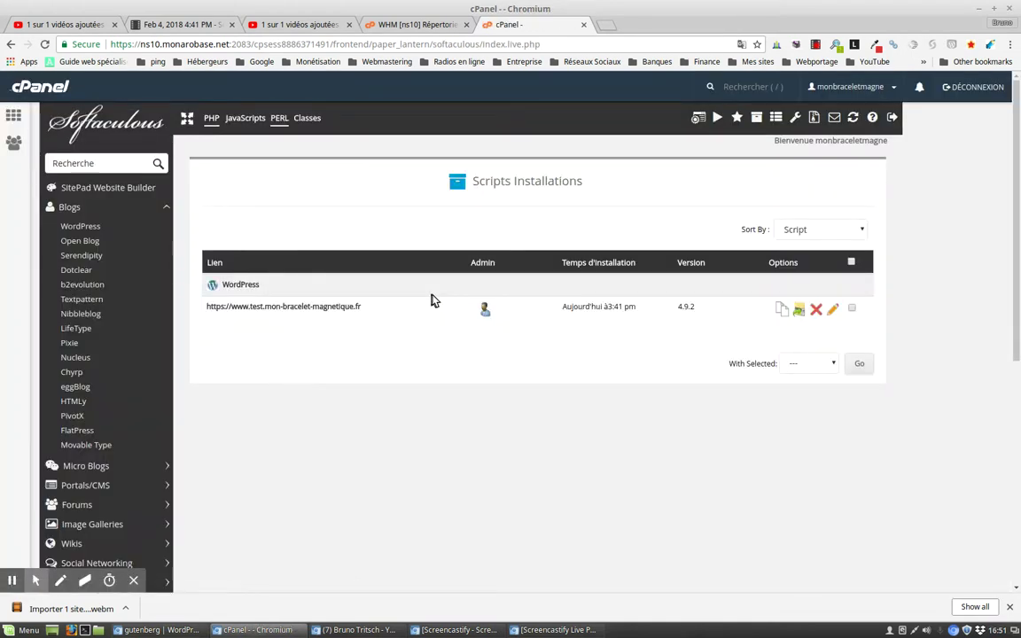
pyautogui.click(795, 119)
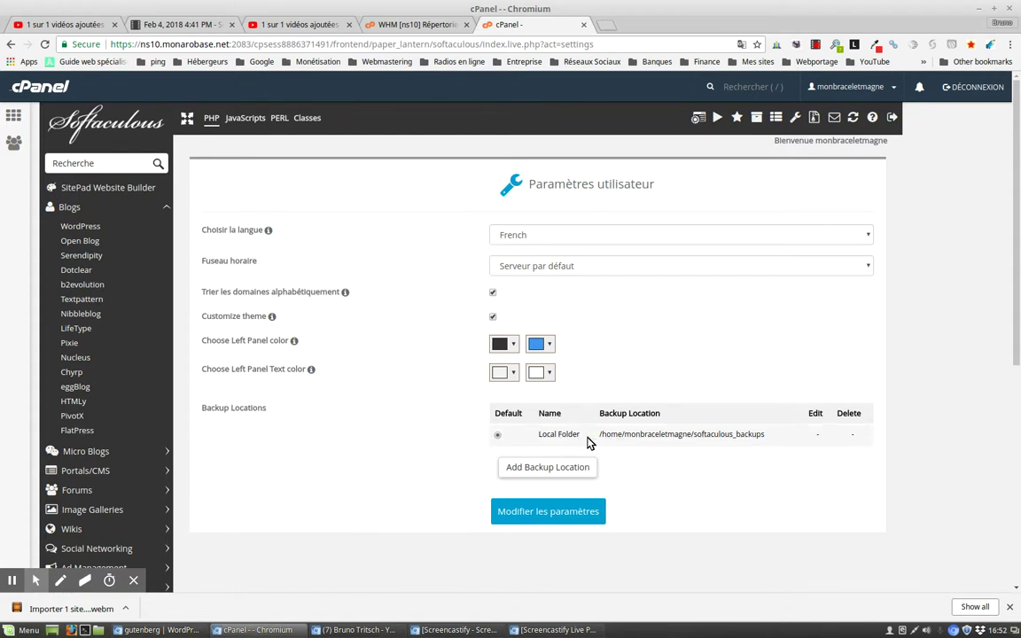
pyautogui.click(549, 471)
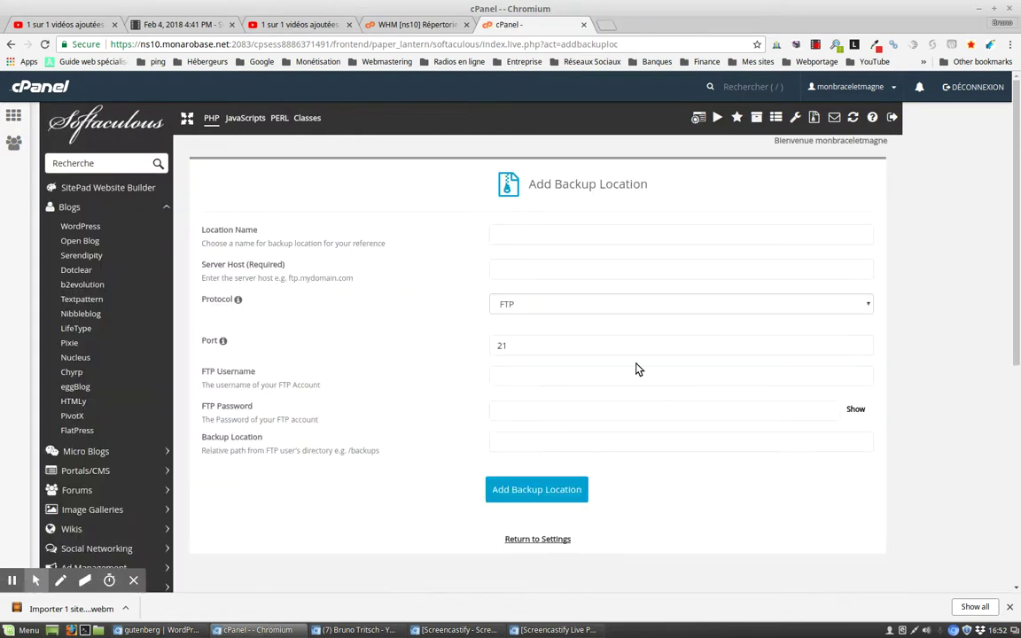
# Name the new backup location "Dropbox"
pyautogui.click(539, 234)
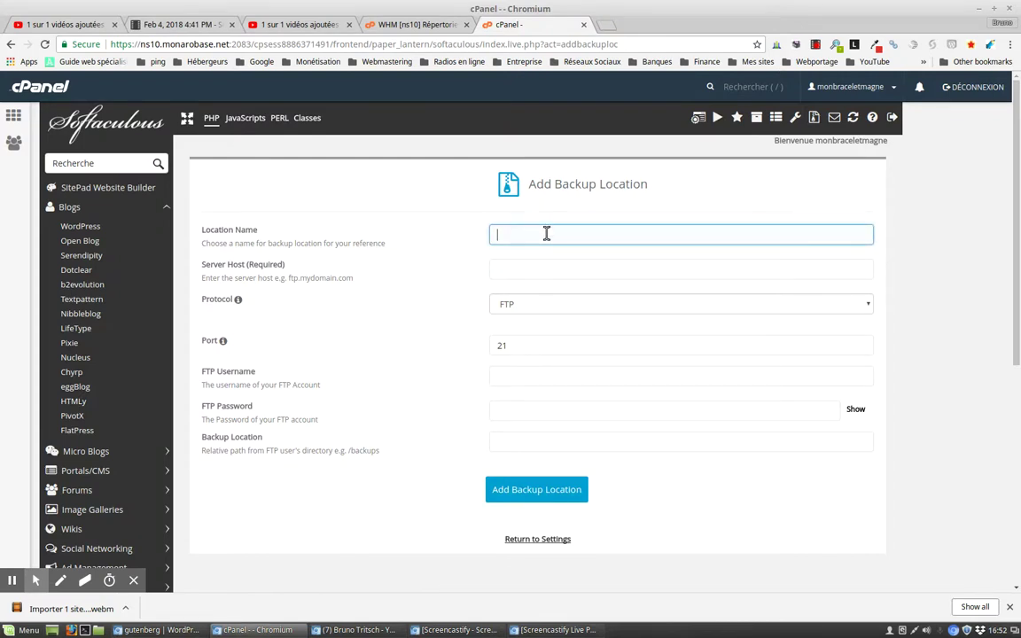
pyautogui.write('Dropbox')
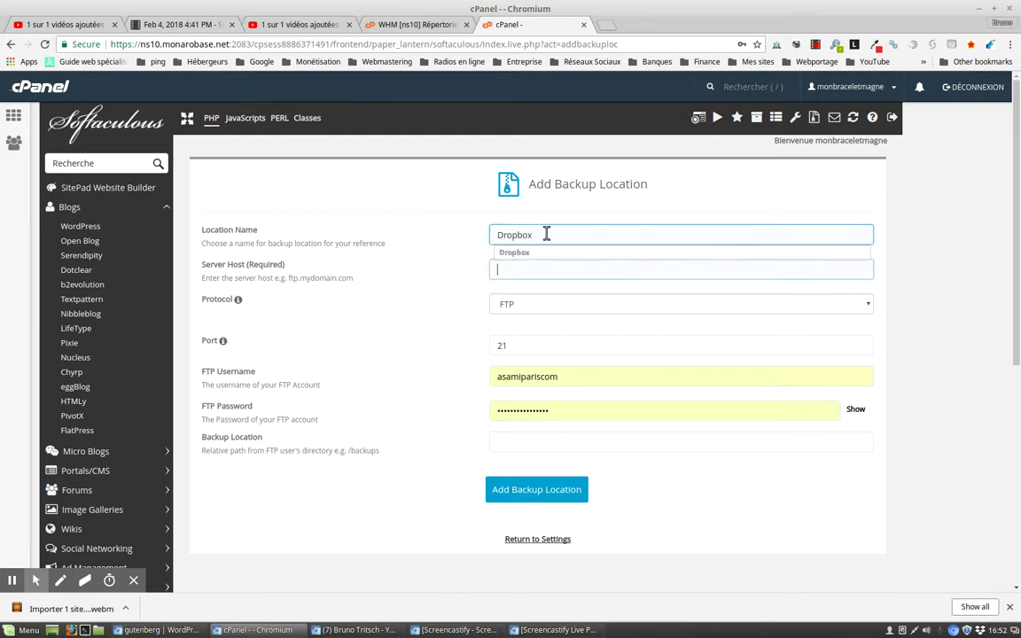
pyautogui.press('Tab')
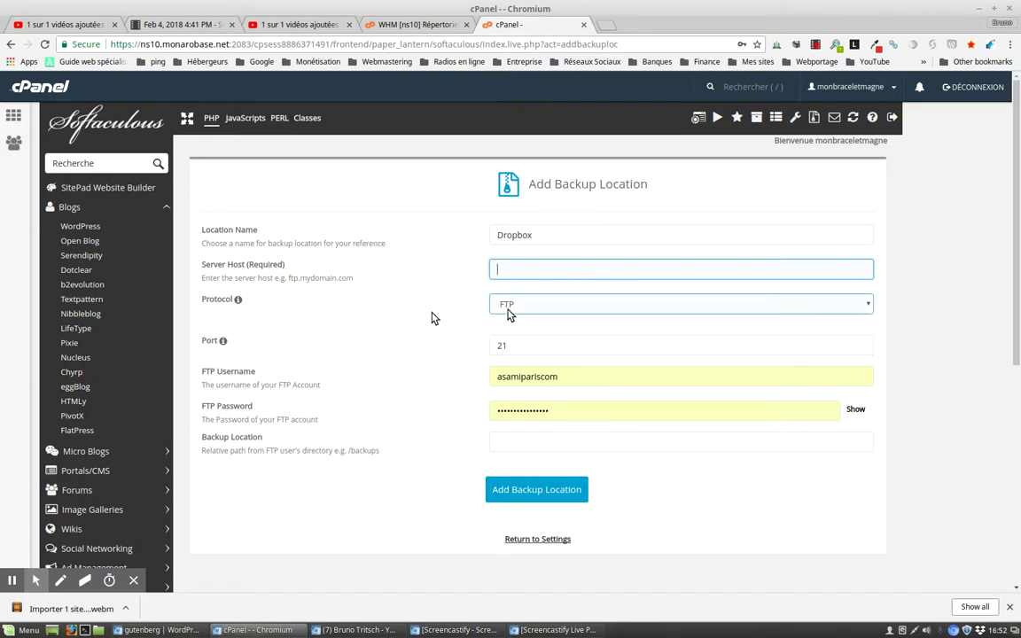
# Examine the available protocols and the FTP connection fields of the backup location form
pyautogui.moveTo(237, 303)
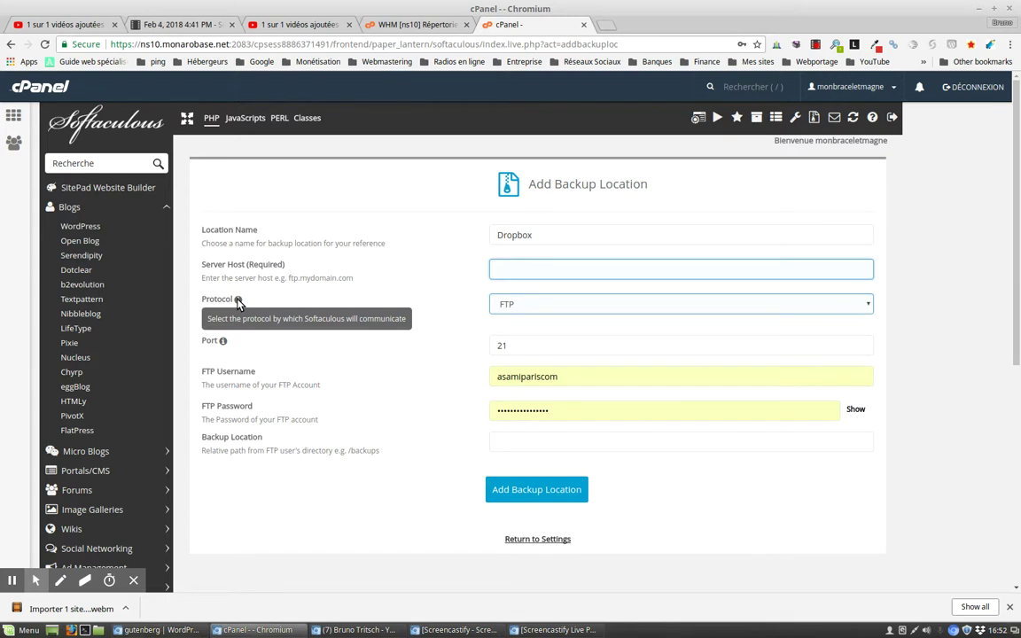
pyautogui.click(535, 304)
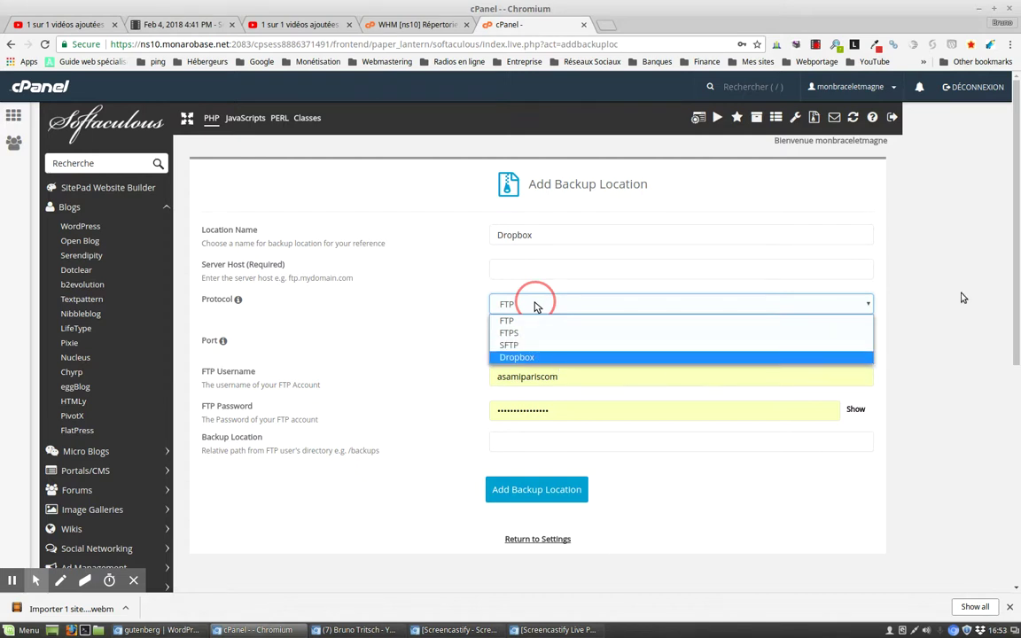
pyautogui.click(862, 255)
pyautogui.click(816, 271)
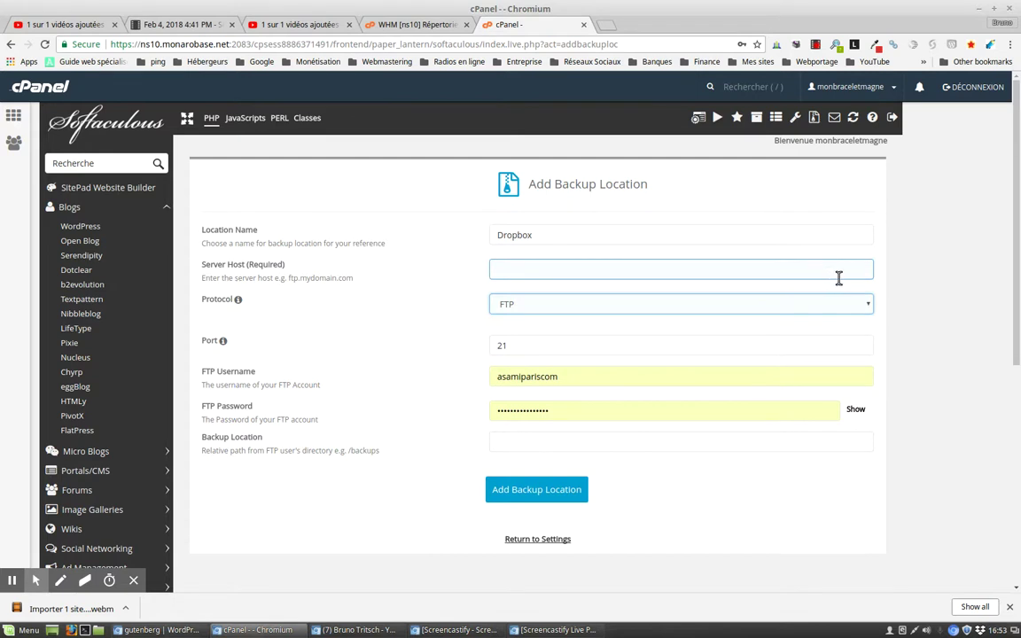
pyautogui.click(846, 286)
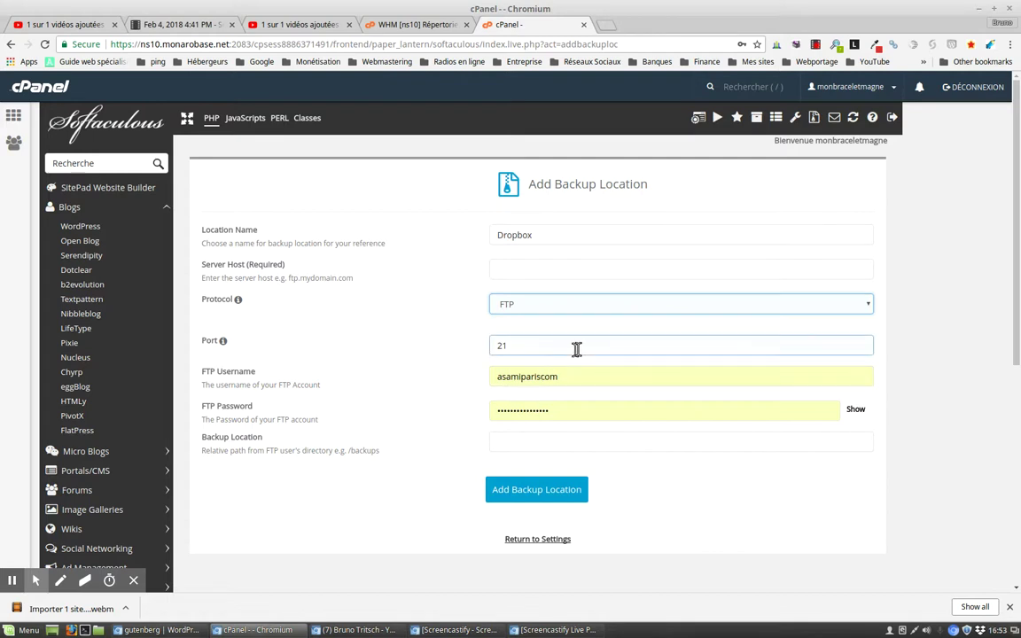
pyautogui.click(534, 270)
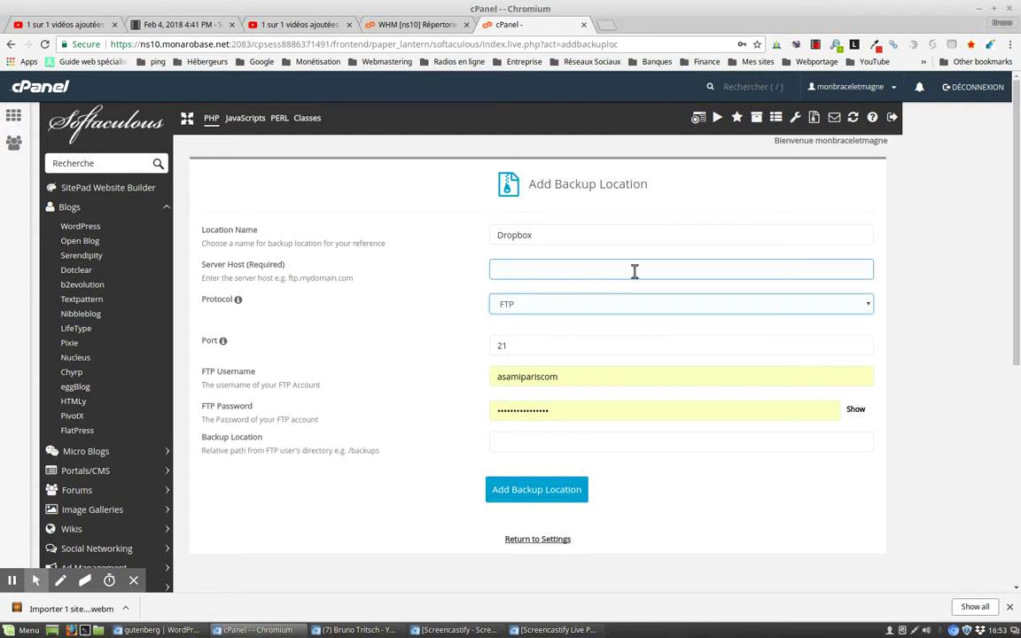
pyautogui.click(493, 379)
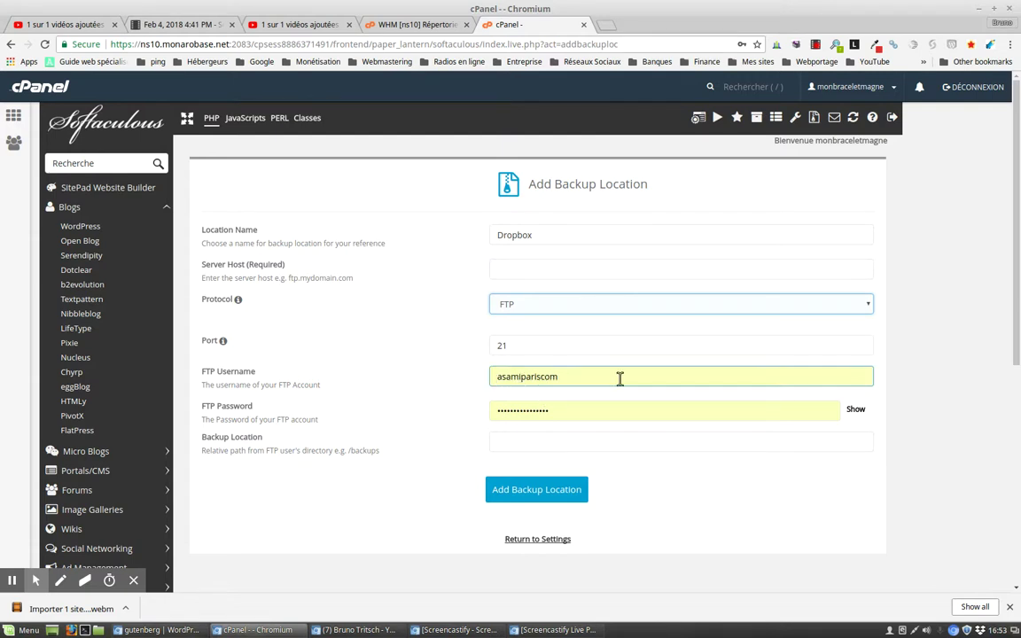
pyautogui.click(302, 386)
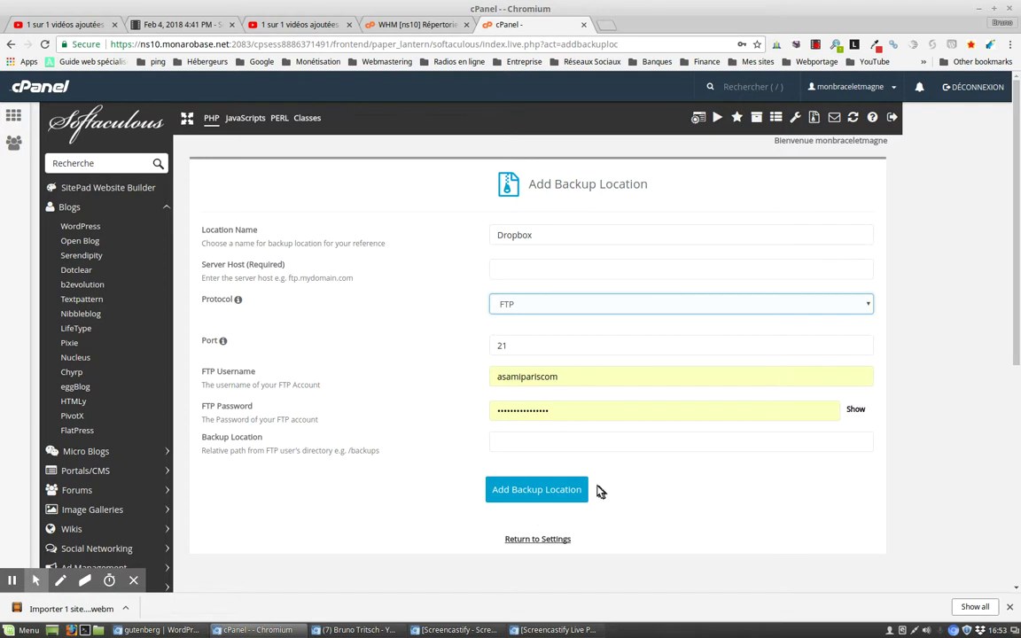
pyautogui.click(574, 442)
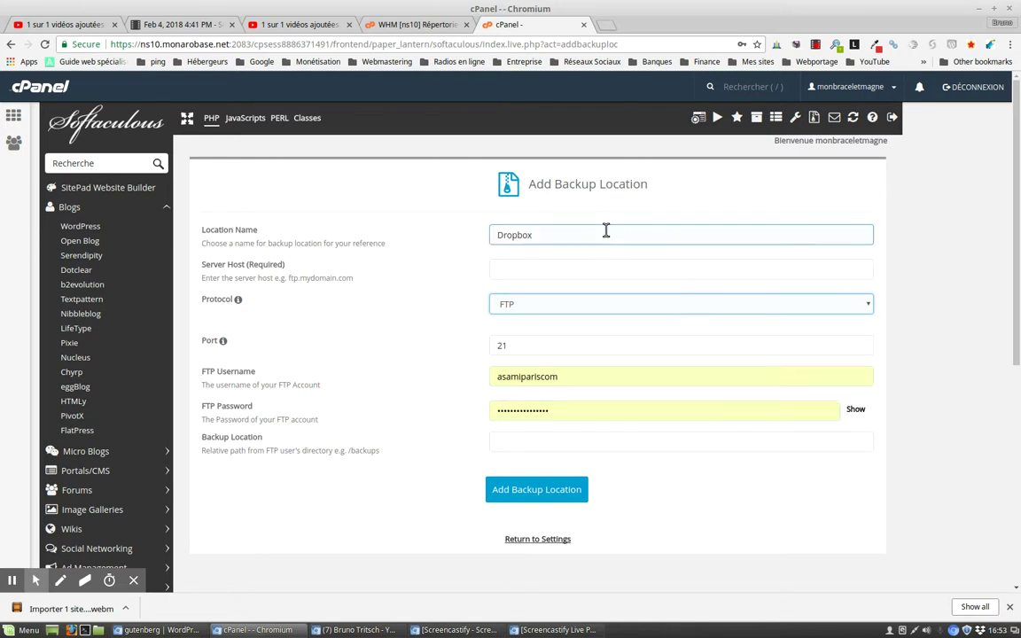
# Set the backup location's protocol to Dropbox and authorize Softaculous Auto Installer to access the Dropbox account
pyautogui.click(613, 307)
pyautogui.click(585, 358)
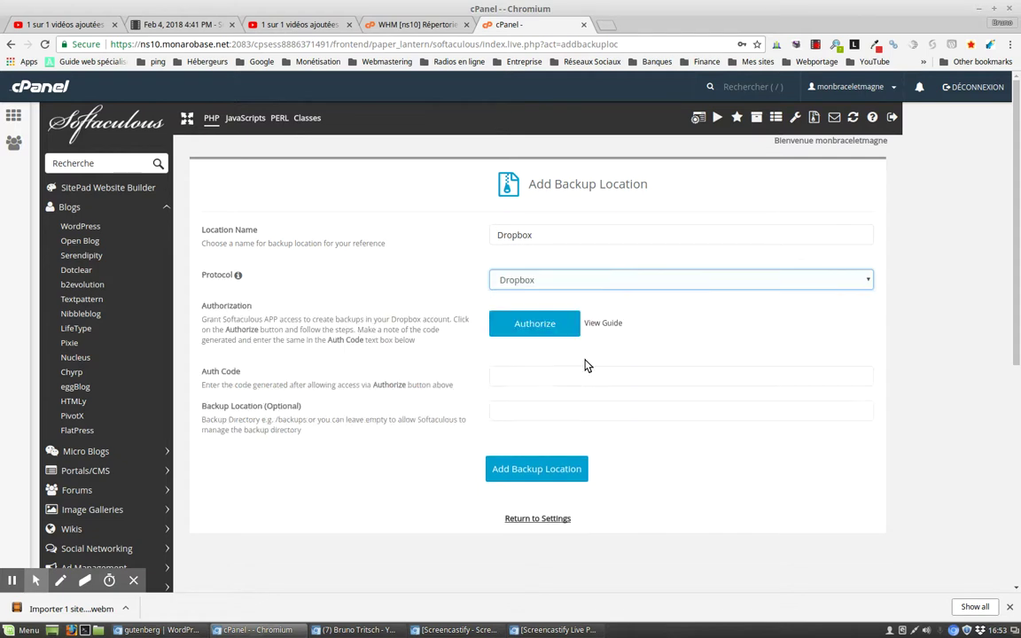
pyautogui.click(530, 324)
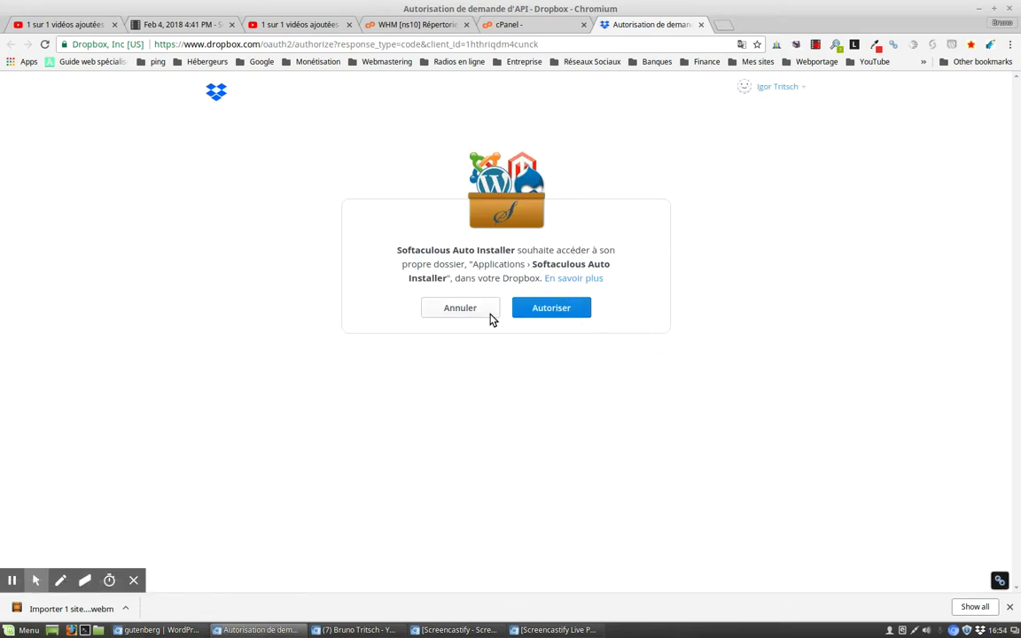
pyautogui.click(553, 310)
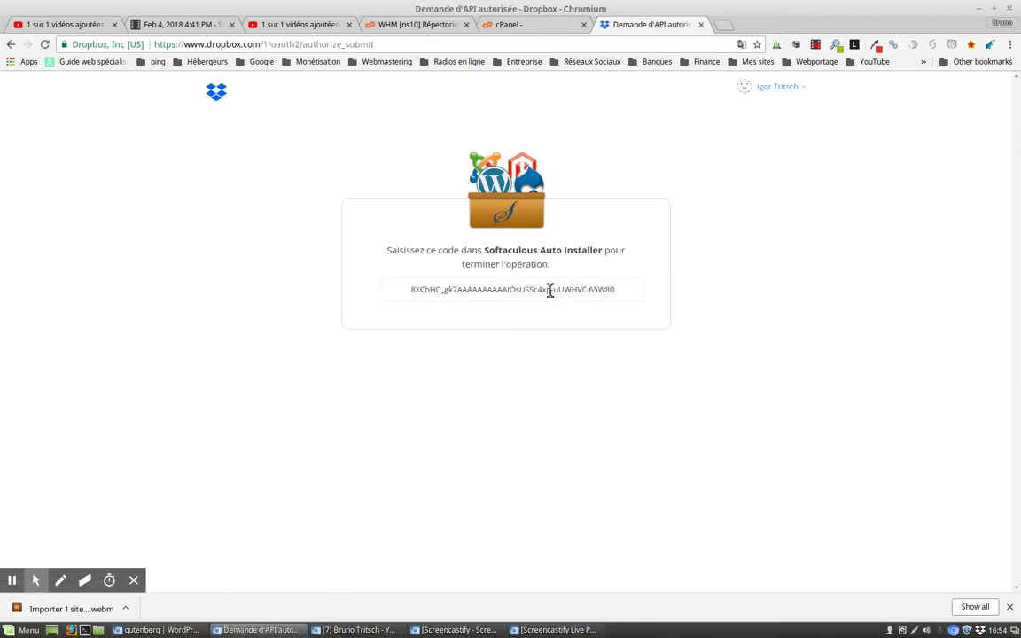
# Copy the authorization code generated by Dropbox and paste it as the Auth Code of the backup location
pyautogui.doubleClick(550, 291)
pyautogui.rightClick(549, 291)
pyautogui.click(584, 301)
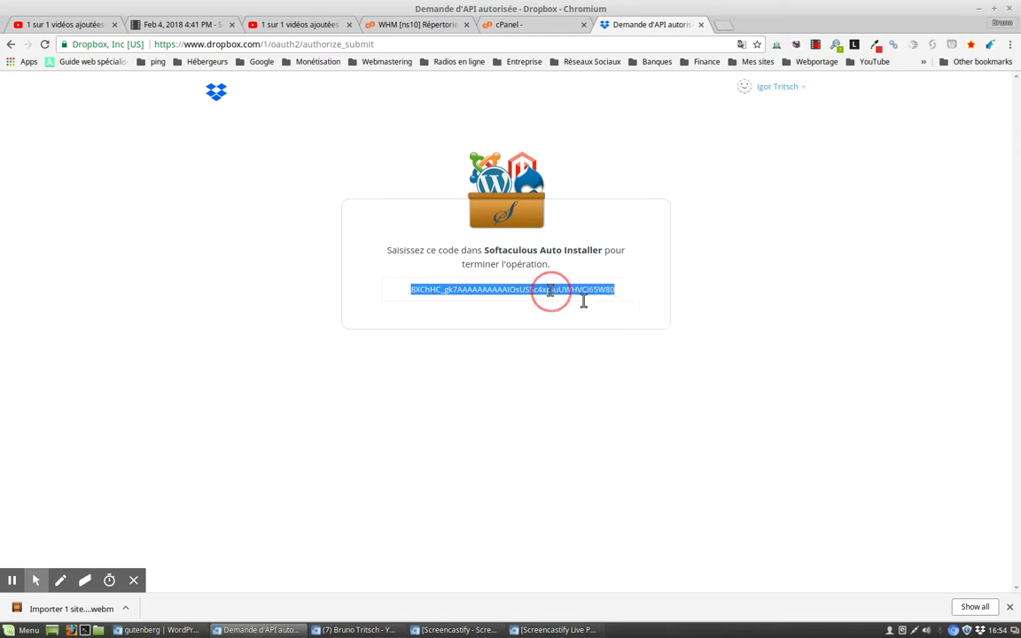
pyautogui.click(541, 25)
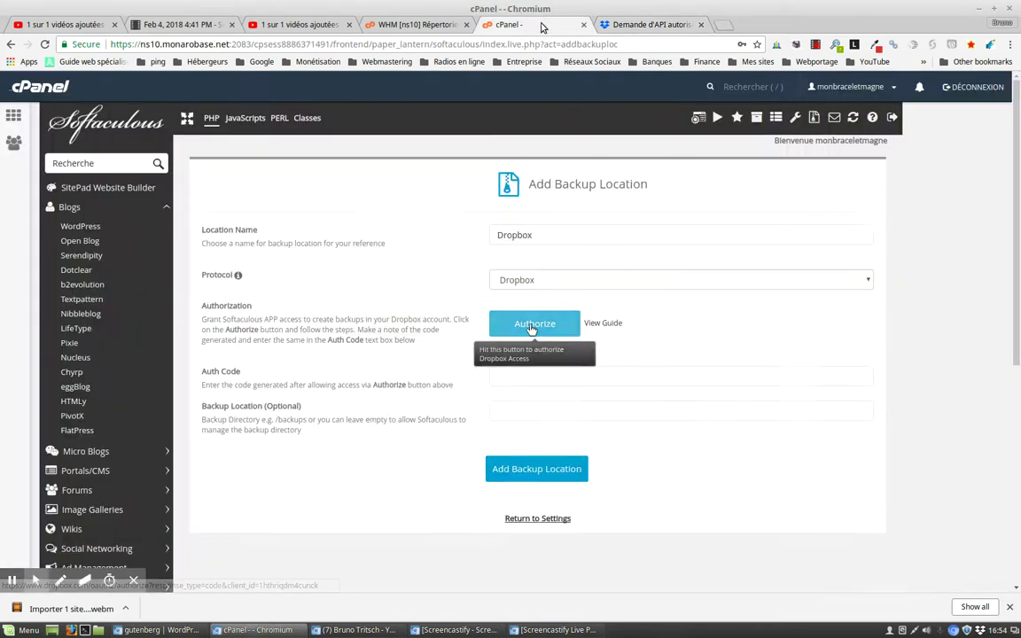
pyautogui.click(517, 376)
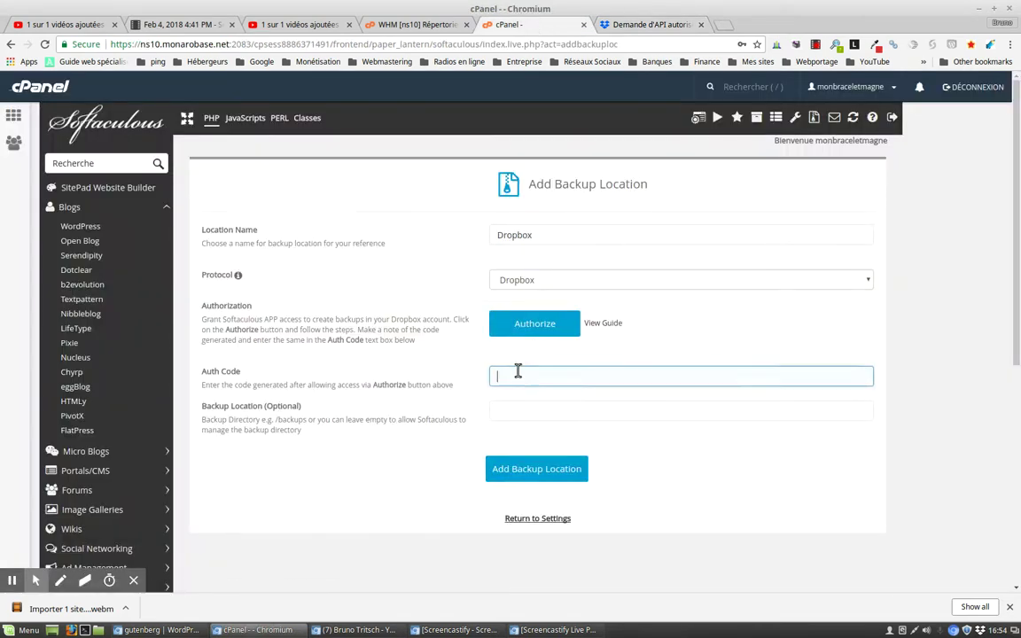
pyautogui.rightClick(518, 372)
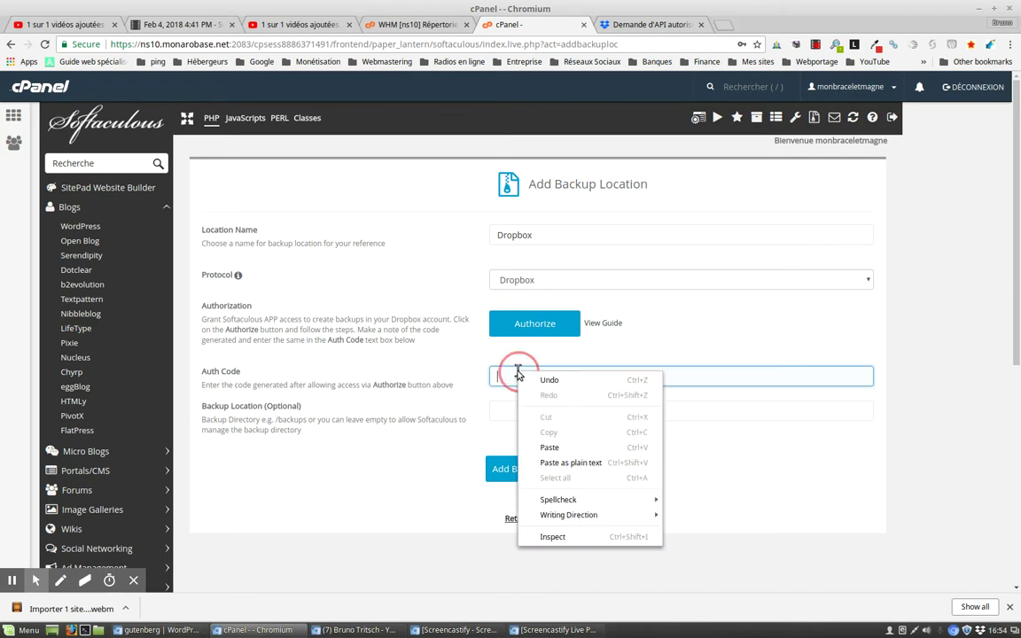
pyautogui.click(566, 450)
# Set the backup directory to /sauvegarde-softaculous-test and add the backup location
pyautogui.click(546, 411)
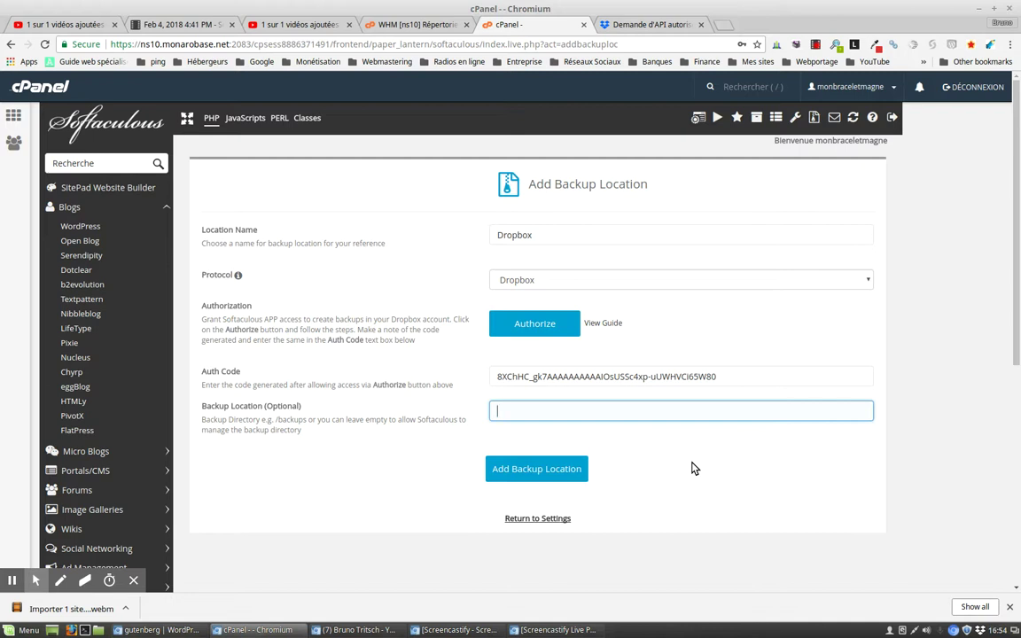
pyautogui.write('/')
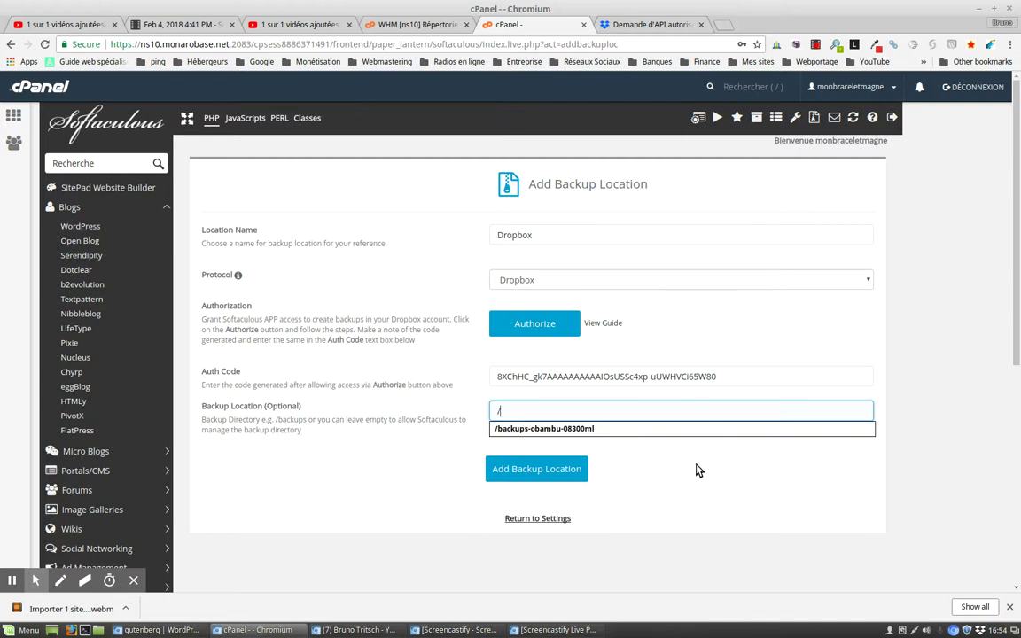
pyautogui.write('sauvegarde-softaculous-test')
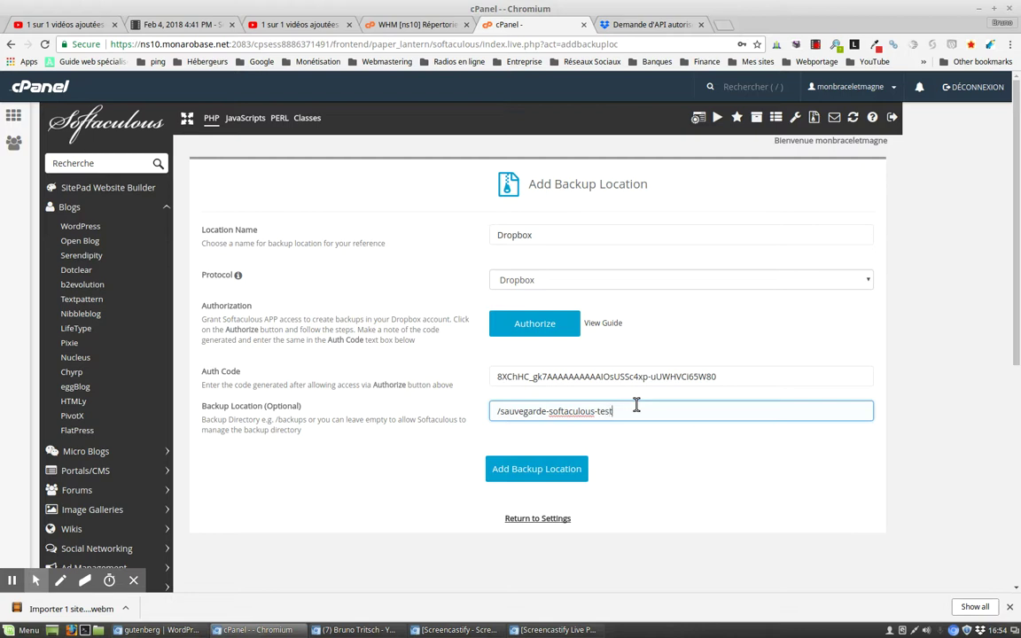
pyautogui.click(502, 476)
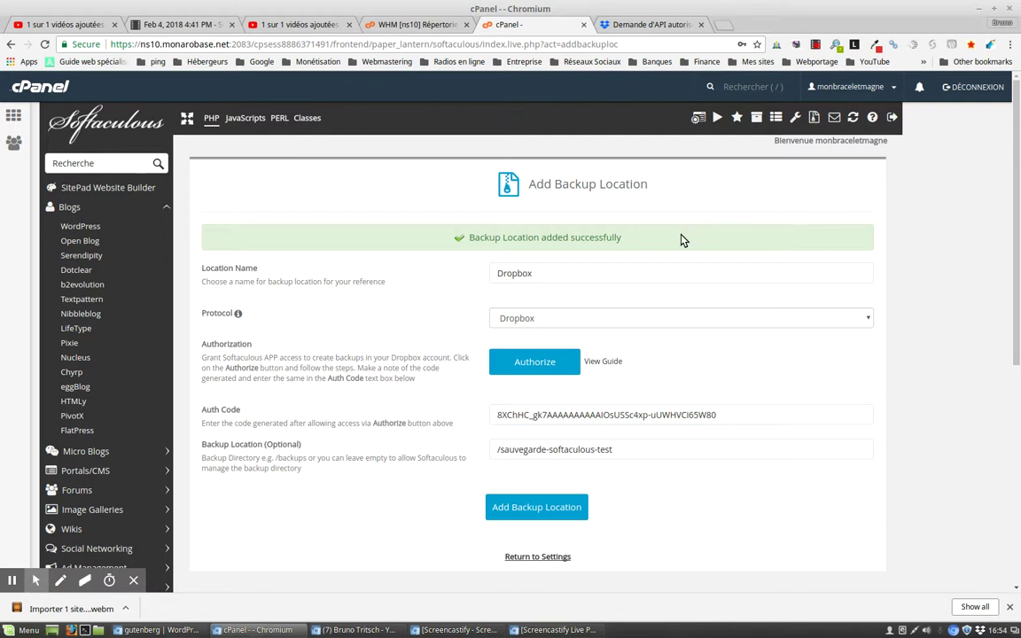
# Return to the user settings and select Dropbox as the default backup location
pyautogui.click(543, 558)
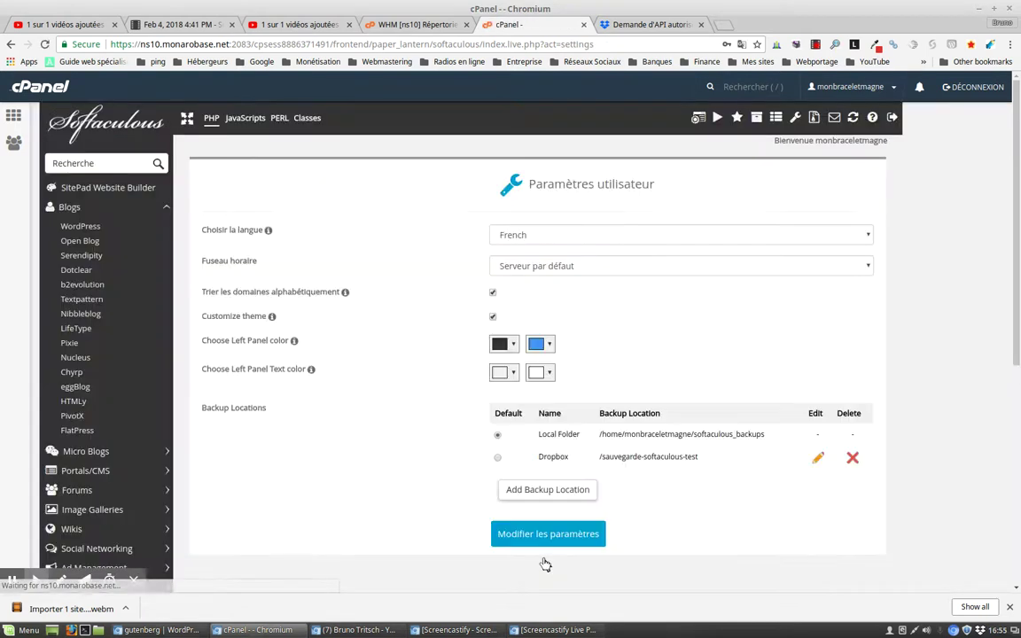
pyautogui.scroll(-3, 537, 310)
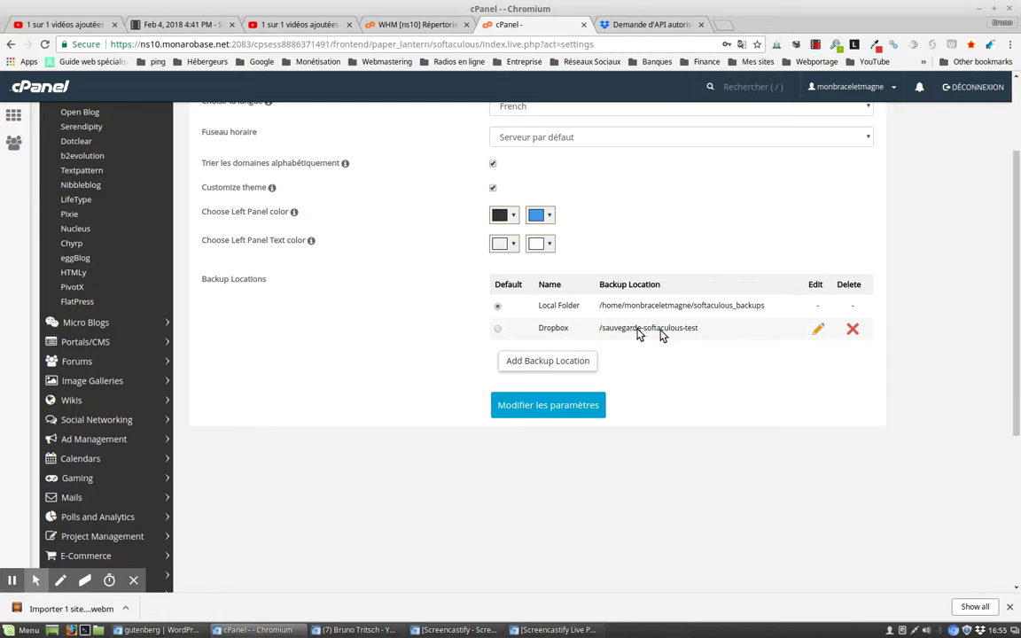
pyautogui.click(497, 329)
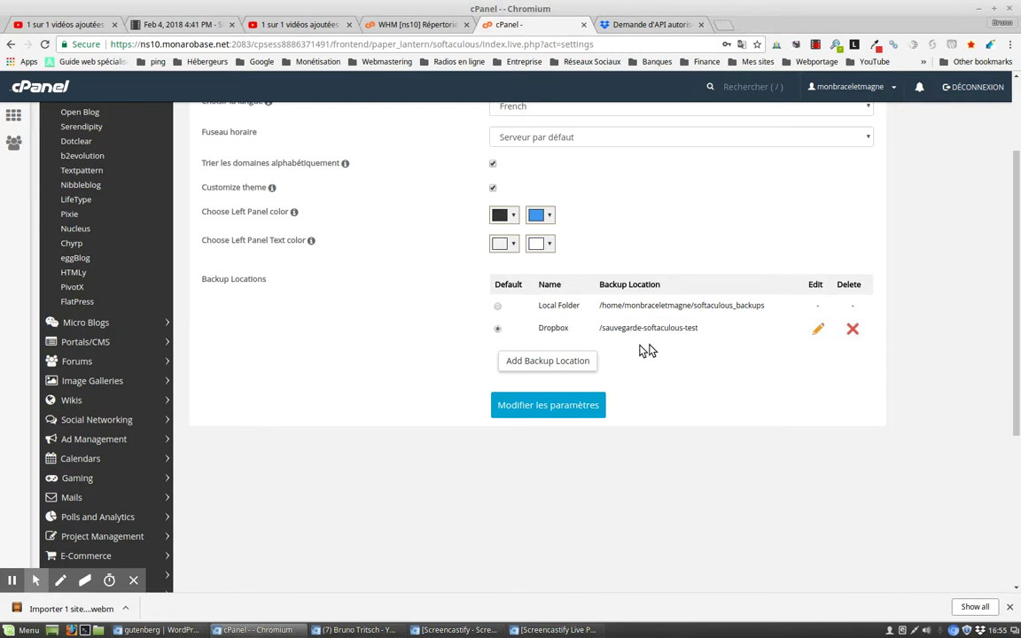